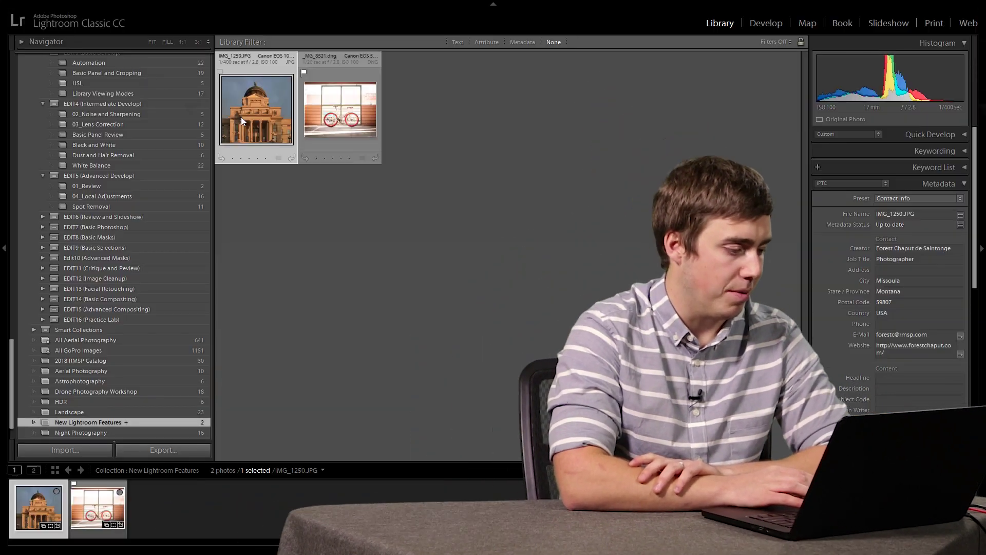
Step: Open IMG_1250.JPG in Develop with the filmstrip collapsed and the right panel shown
{"action": "double_click", "coordinate": [241, 117]}
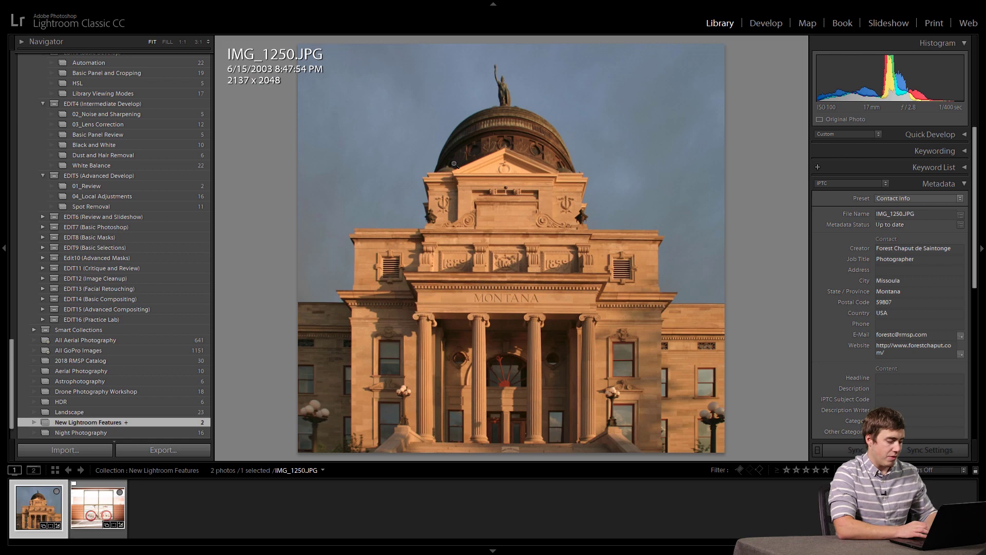
{"action": "key", "text": "d"}
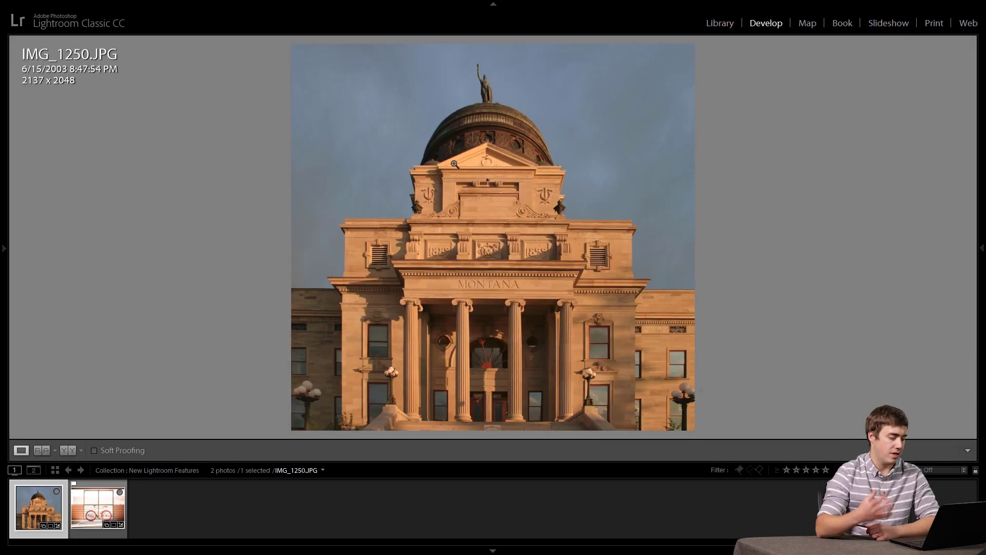
{"action": "left_click", "coordinate": [488, 551]}
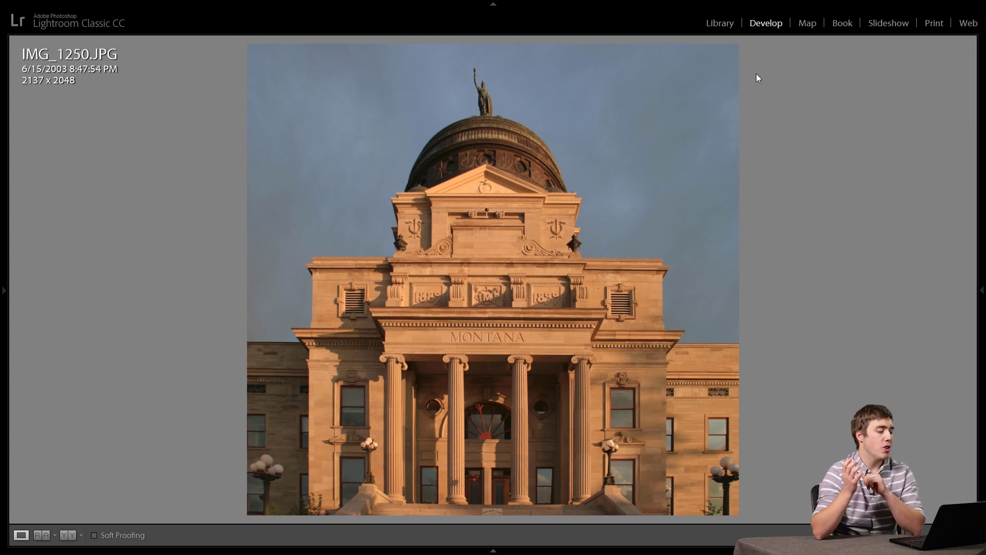
{"action": "left_click", "coordinate": [982, 217]}
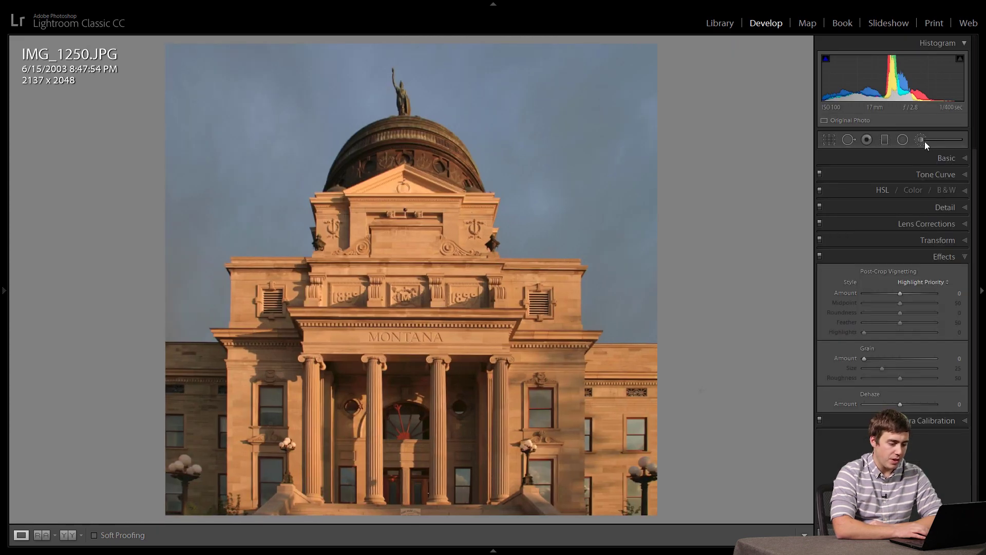
Step: Paint one Adjustment Brush stroke over the whole Capitol building and the sky around it
{"action": "left_click", "coordinate": [923, 140]}
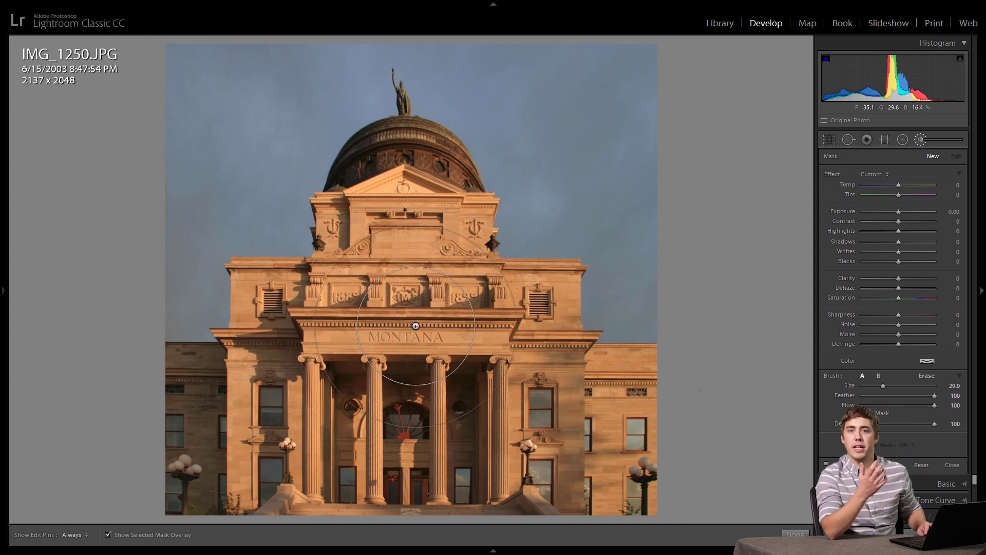
{"action": "key", "text": "h"}
{"action": "mouse_move", "coordinate": [149, 386]}
{"action": "left_mouse_down"}
{"action": "mouse_move", "coordinate": [249, 378]}
{"action": "mouse_move", "coordinate": [268, 363]}
{"action": "mouse_move", "coordinate": [285, 298]}
{"action": "mouse_move", "coordinate": [266, 295]}
{"action": "mouse_move", "coordinate": [300, 299]}
{"action": "mouse_move", "coordinate": [345, 269]}
{"action": "mouse_move", "coordinate": [367, 188]}
{"action": "mouse_move", "coordinate": [408, 170]}
{"action": "mouse_move", "coordinate": [436, 240]}
{"action": "mouse_move", "coordinate": [404, 173]}
{"action": "mouse_move", "coordinate": [392, 104]}
{"action": "mouse_move", "coordinate": [424, 246]}
{"action": "mouse_move", "coordinate": [560, 330]}
{"action": "mouse_move", "coordinate": [571, 343]}
{"action": "mouse_move", "coordinate": [443, 247]}
{"action": "mouse_move", "coordinate": [574, 393]}
{"action": "mouse_move", "coordinate": [642, 406]}
{"action": "mouse_move", "coordinate": [669, 432]}
{"action": "mouse_move", "coordinate": [499, 468]}
{"action": "mouse_move", "coordinate": [211, 492]}
{"action": "mouse_move", "coordinate": [118, 466]}
{"action": "mouse_move", "coordinate": [363, 466]}
{"action": "mouse_move", "coordinate": [406, 381]}
{"action": "mouse_move", "coordinate": [438, 370]}
{"action": "mouse_move", "coordinate": [440, 437]}
{"action": "left_mouse_up"}
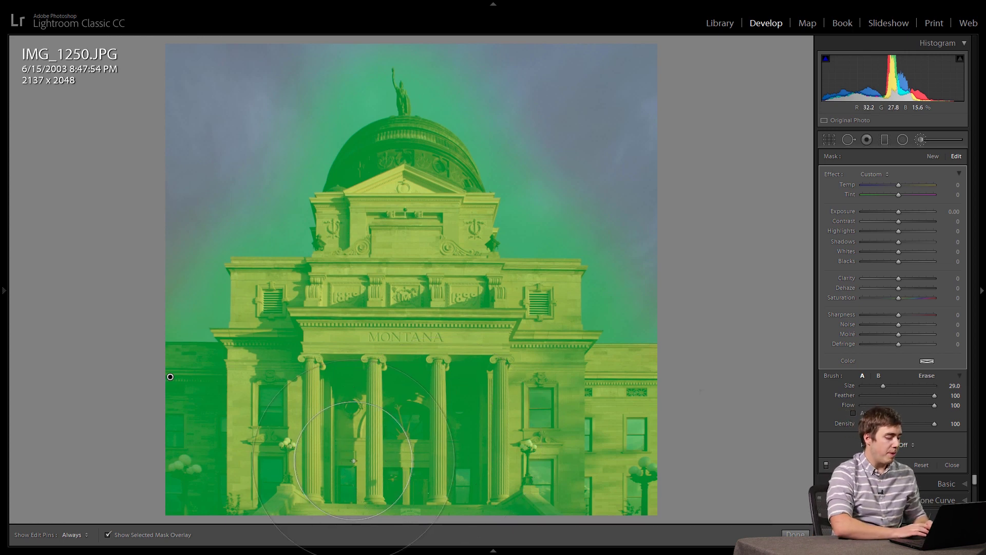
Step: Limit the mask to the sunlit sandstone with a Color range sample and Amount 93
{"action": "left_click", "coordinate": [904, 448]}
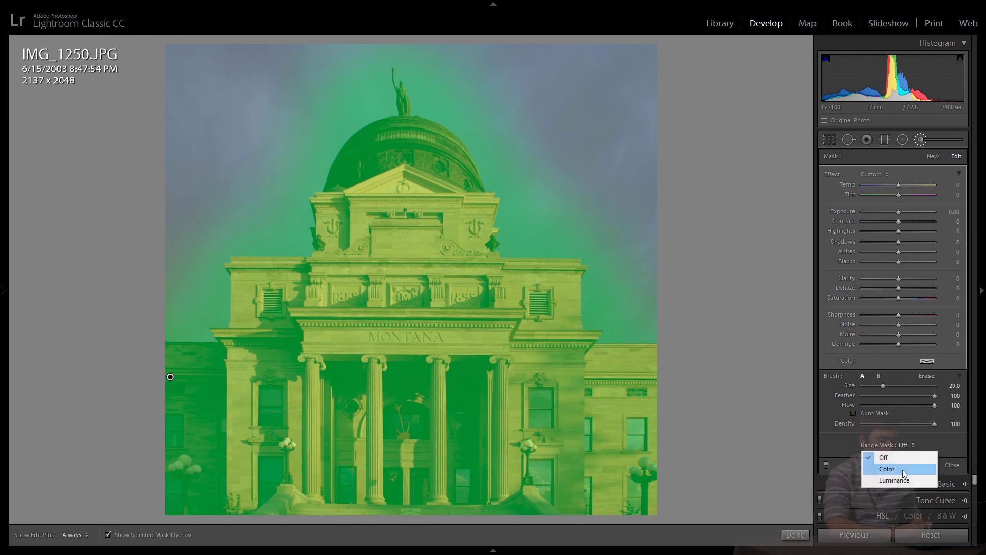
{"action": "left_click", "coordinate": [902, 470]}
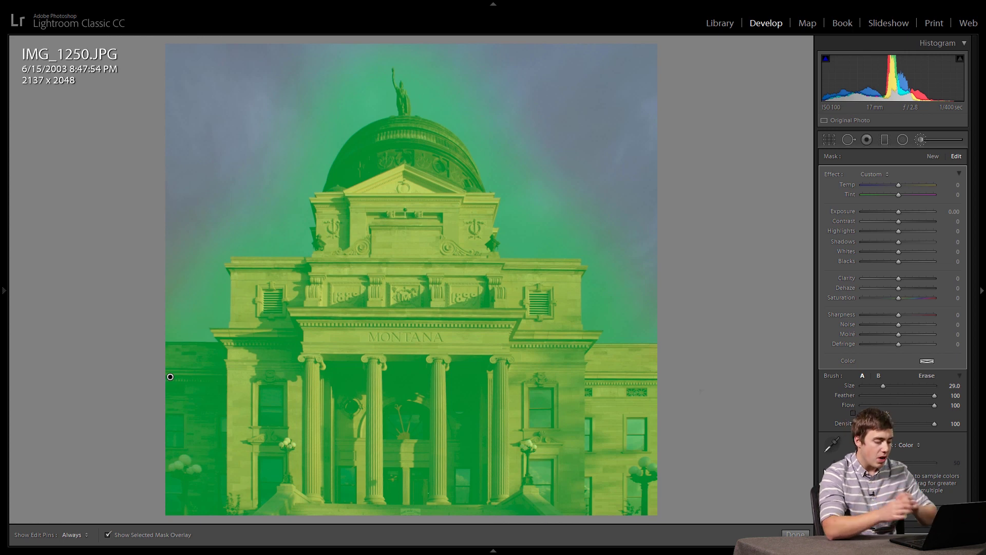
{"action": "left_click", "coordinate": [831, 443]}
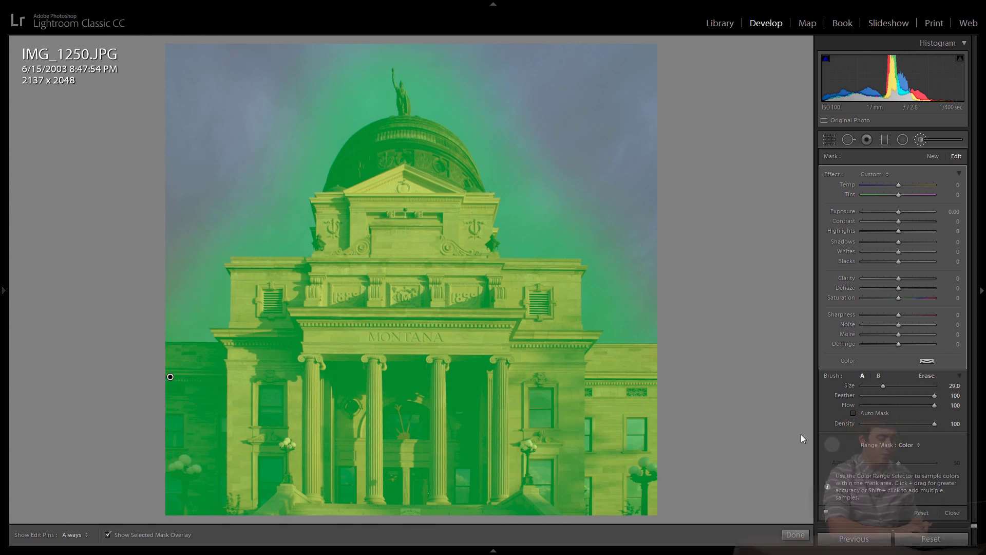
{"action": "left_click_drag", "start_coordinate": [378, 235], "coordinate": [432, 251]}
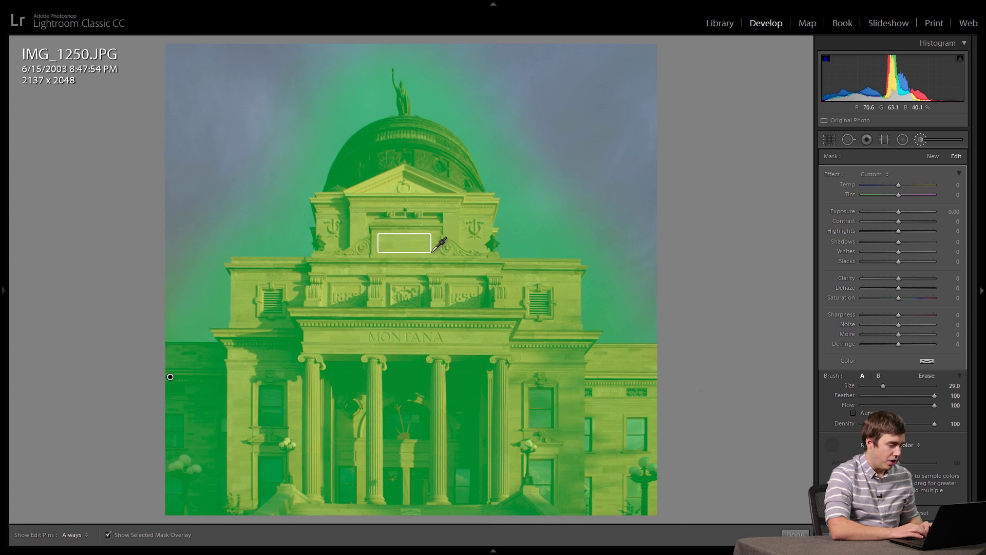
{"action": "left_click_drag", "start_coordinate": [432, 251], "coordinate": [432, 252]}
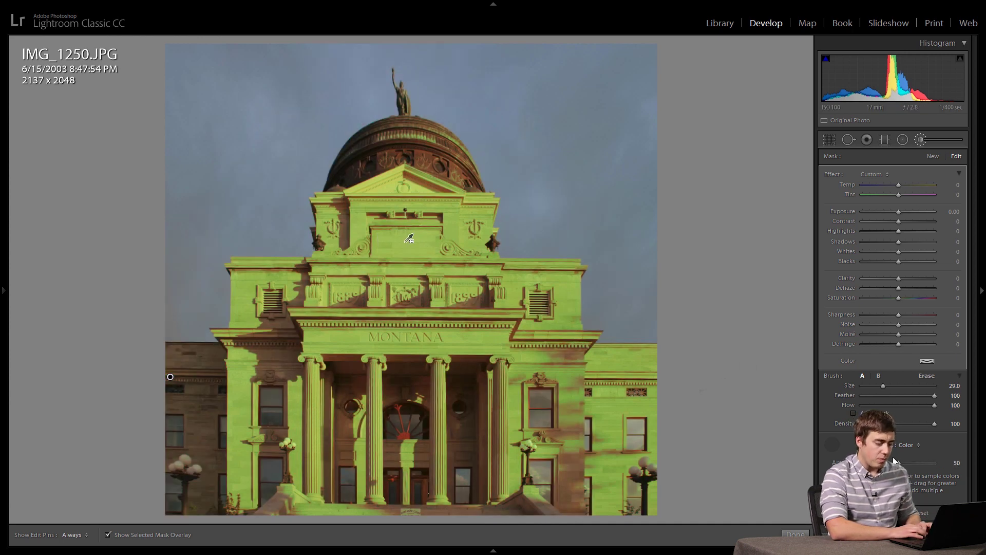
{"action": "left_click_drag", "start_coordinate": [900, 464], "coordinate": [929, 464]}
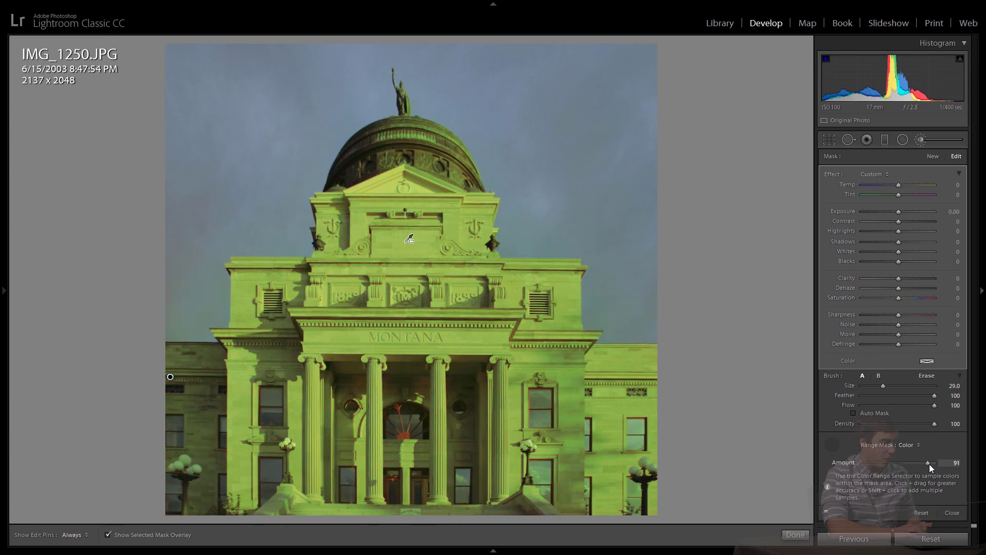
{"action": "left_click_drag", "start_coordinate": [889, 466], "coordinate": [920, 467]}
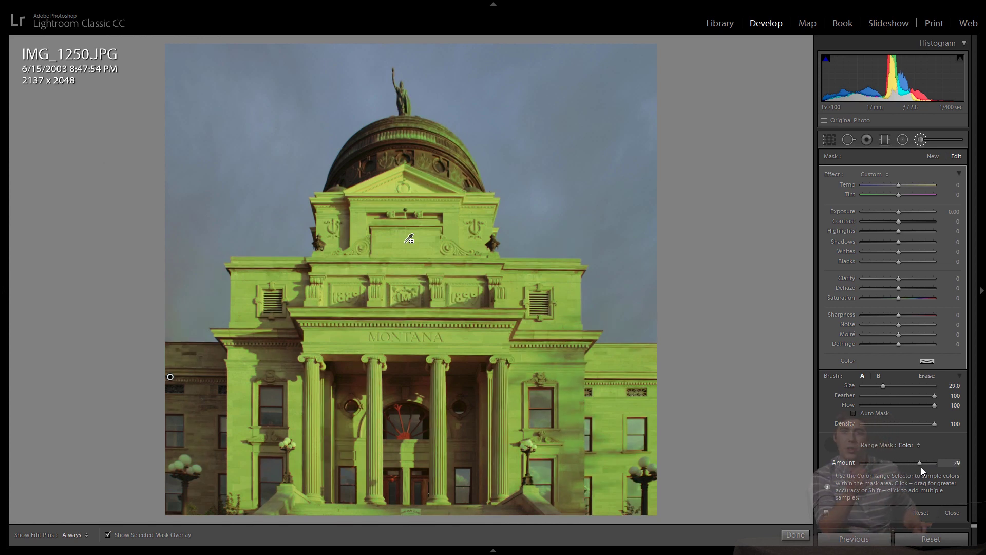
{"action": "left_click_drag", "start_coordinate": [921, 466], "coordinate": [931, 463]}
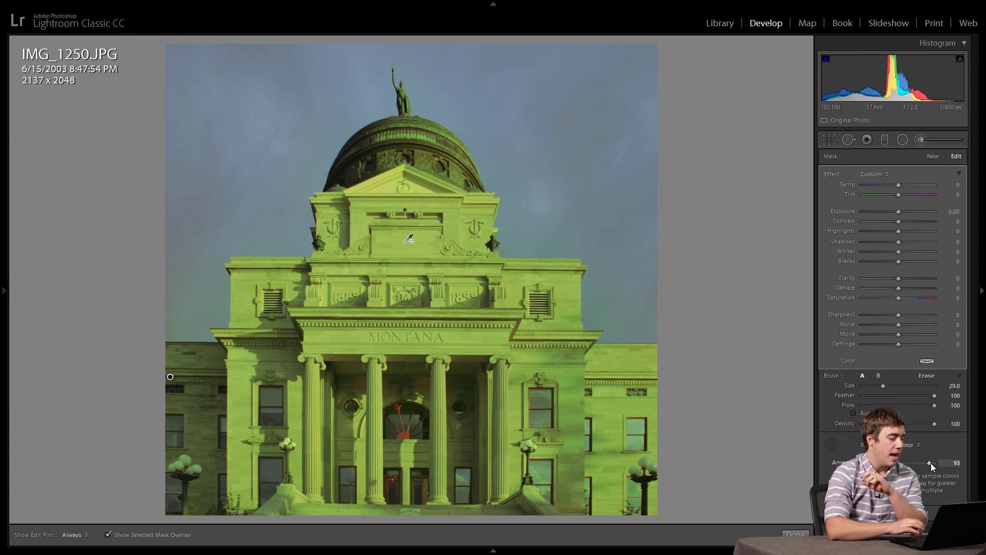
Step: Toggle the mask overlay to compare coverage, then start a new brush mask
{"action": "left_click", "coordinate": [107, 536]}
{"action": "left_click", "coordinate": [107, 535]}
{"action": "left_click", "coordinate": [107, 535]}
{"action": "left_click", "coordinate": [107, 535]}
{"action": "left_click", "coordinate": [107, 535]}
{"action": "left_click", "coordinate": [107, 536]}
{"action": "left_click", "coordinate": [107, 535]}
{"action": "left_click", "coordinate": [106, 535]}
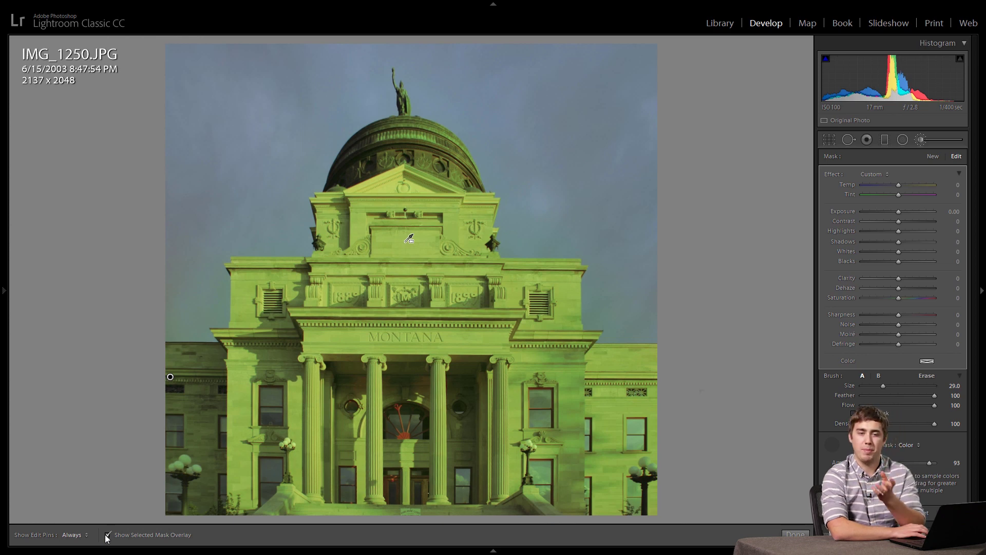
{"action": "left_click", "coordinate": [106, 535]}
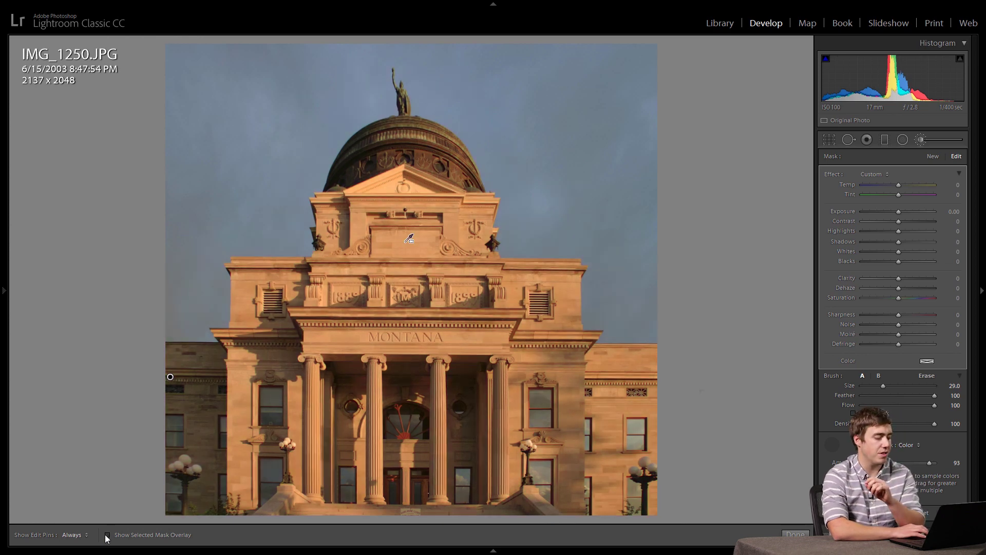
{"action": "left_click", "coordinate": [107, 535]}
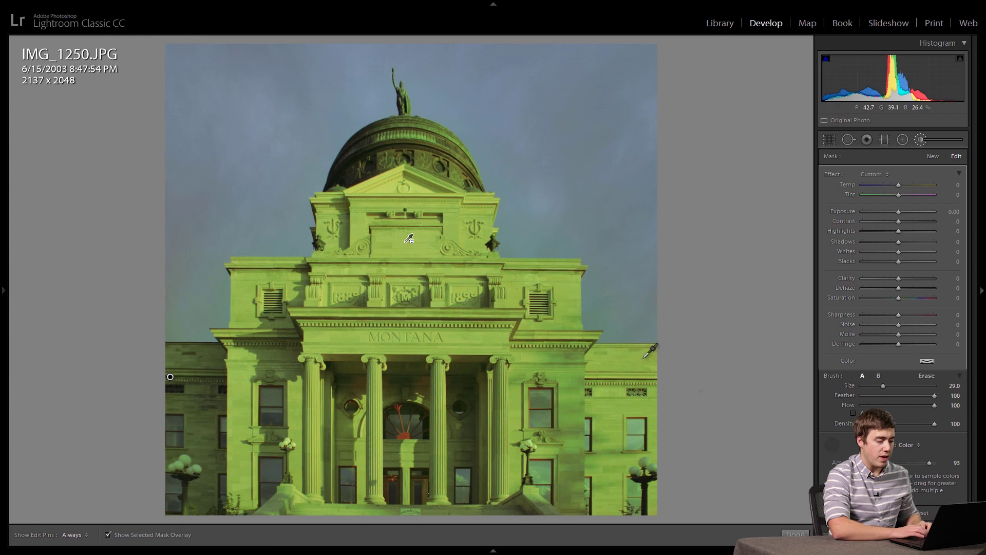
{"action": "left_click", "coordinate": [933, 156]}
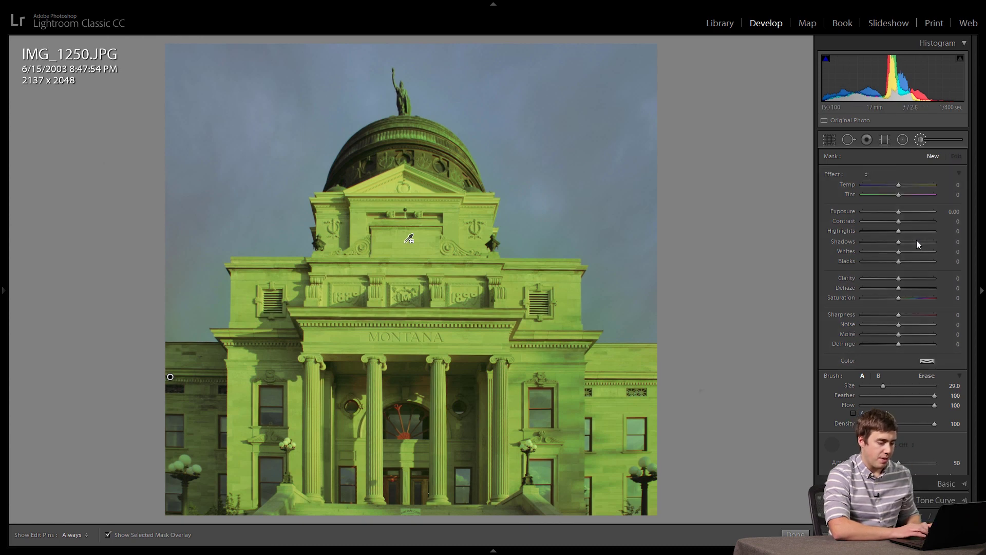
Step: Paint a new brush mask over the building from lower left up to the dome
{"action": "key", "text": "h"}
{"action": "mouse_move", "coordinate": [176, 407]}
{"action": "left_mouse_down"}
{"action": "mouse_move", "coordinate": [154, 382]}
{"action": "mouse_move", "coordinate": [309, 391]}
{"action": "mouse_move", "coordinate": [269, 306]}
{"action": "mouse_move", "coordinate": [363, 221]}
{"action": "mouse_move", "coordinate": [357, 176]}
{"action": "mouse_move", "coordinate": [416, 91]}
{"action": "mouse_move", "coordinate": [415, 189]}
{"action": "mouse_move", "coordinate": [506, 326]}
{"action": "mouse_move", "coordinate": [536, 335]}
{"action": "mouse_move", "coordinate": [522, 296]}
{"action": "mouse_move", "coordinate": [600, 395]}
{"action": "mouse_move", "coordinate": [652, 425]}
{"action": "mouse_move", "coordinate": [557, 481]}
{"action": "mouse_move", "coordinate": [336, 464]}
{"action": "mouse_move", "coordinate": [129, 487]}
{"action": "mouse_move", "coordinate": [315, 438]}
{"action": "mouse_move", "coordinate": [228, 415]}
{"action": "mouse_move", "coordinate": [332, 311]}
{"action": "mouse_move", "coordinate": [418, 410]}
{"action": "left_mouse_up"}
{"action": "key", "text": "h"}
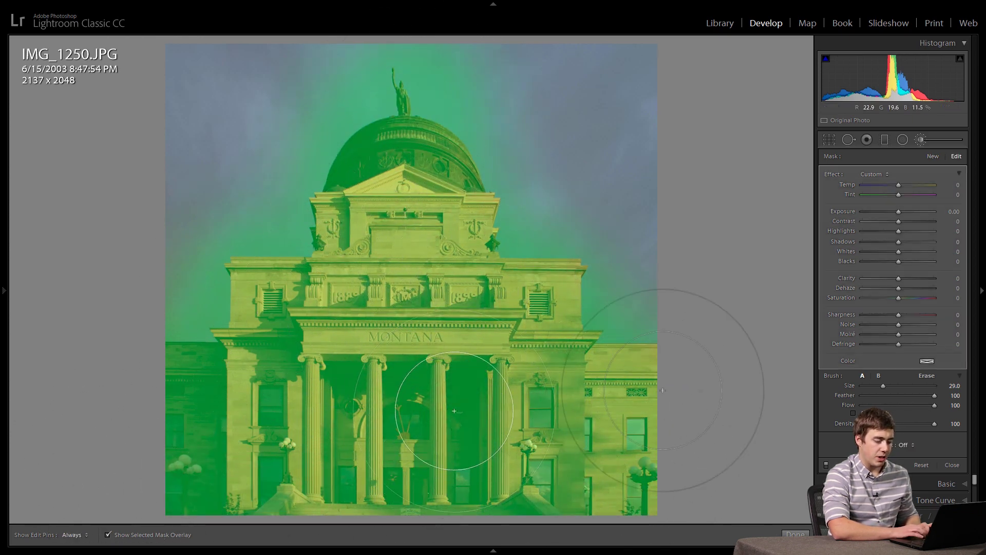
Step: Restrict the new mask to the facade's sandstone colour with range Amount 87
{"action": "left_click", "coordinate": [904, 446]}
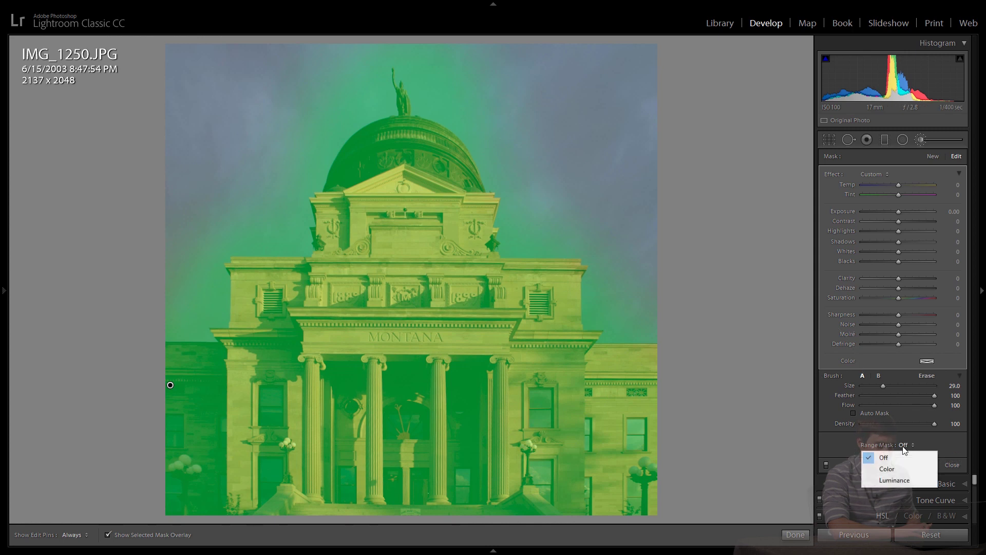
{"action": "left_click", "coordinate": [887, 469]}
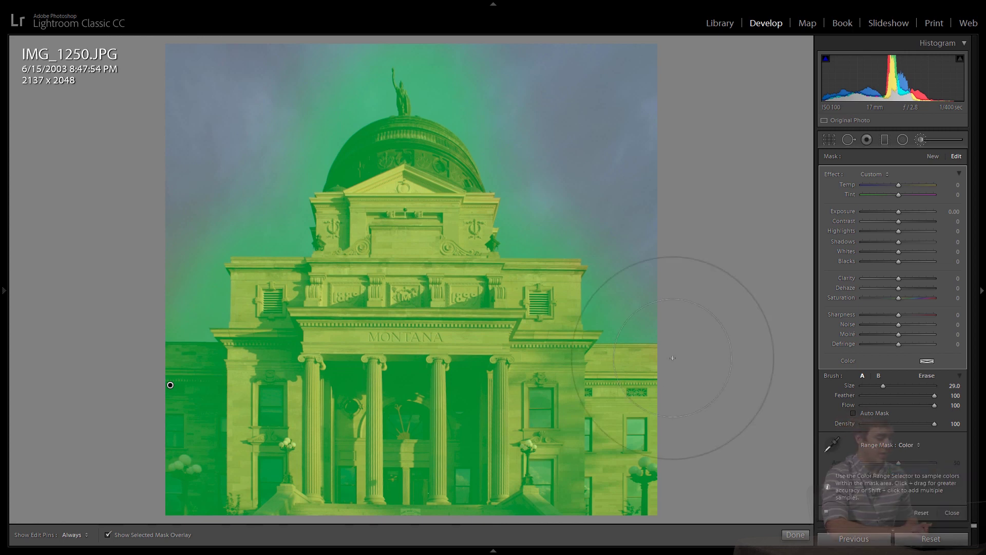
{"action": "left_click", "coordinate": [832, 444]}
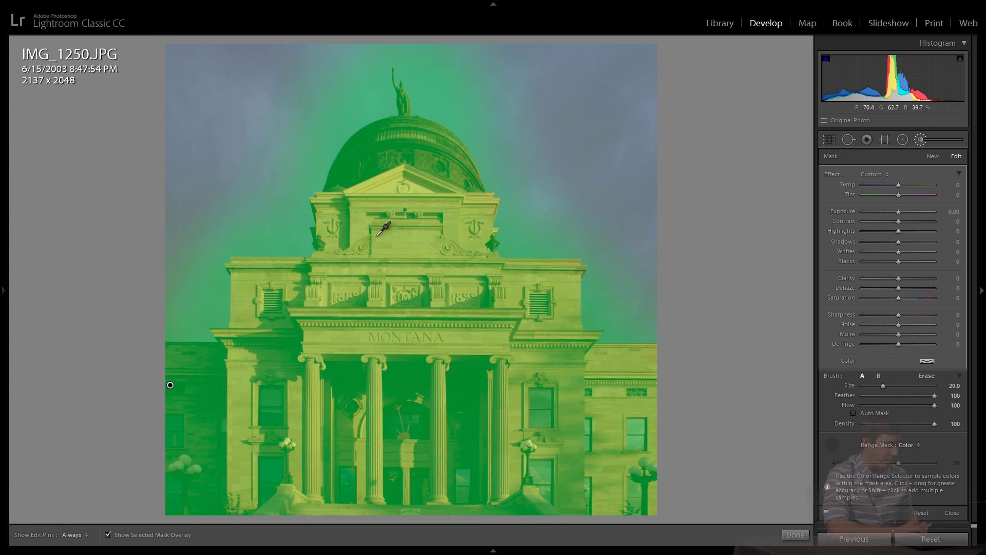
{"action": "left_click_drag", "start_coordinate": [377, 234], "coordinate": [417, 253]}
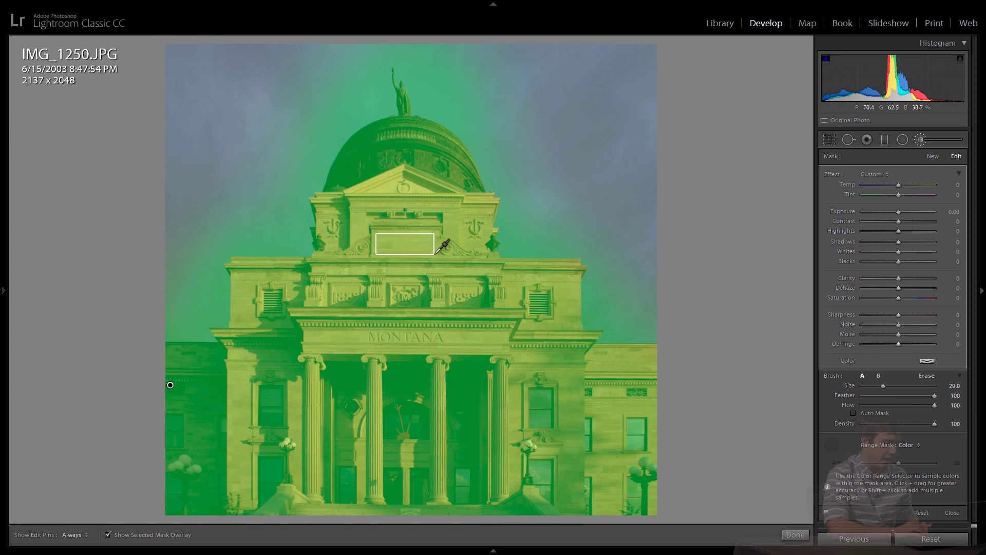
{"action": "left_click_drag", "start_coordinate": [435, 254], "coordinate": [435, 253]}
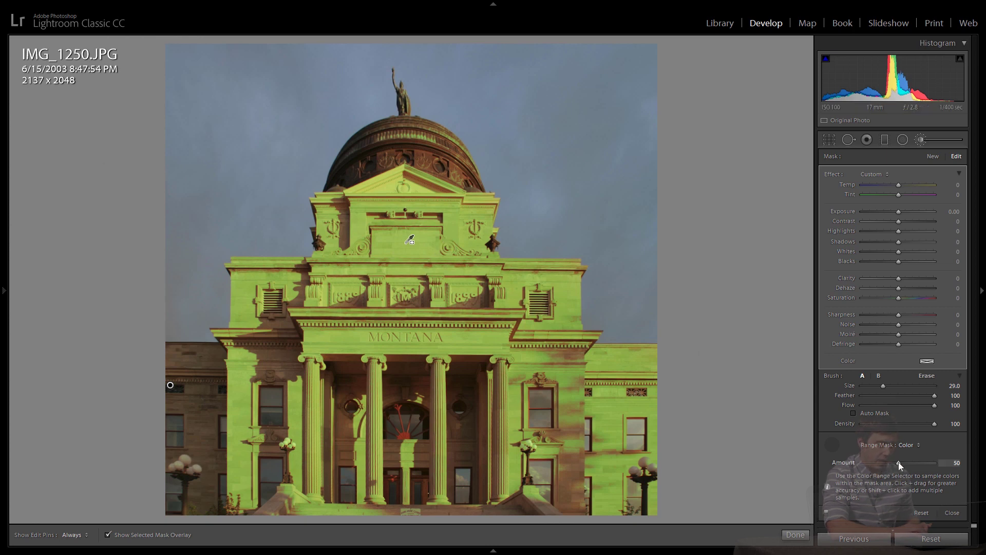
{"action": "left_click_drag", "start_coordinate": [899, 464], "coordinate": [925, 469]}
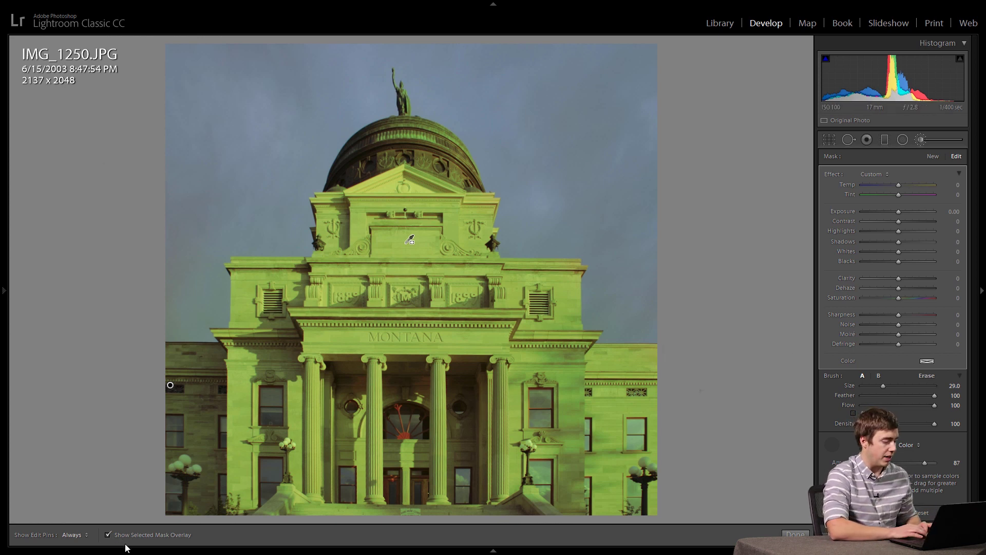
Step: Change the adjustment mask overlay colour to Red from the Tools menu
{"action": "mouse_move", "coordinate": [157, 4]}
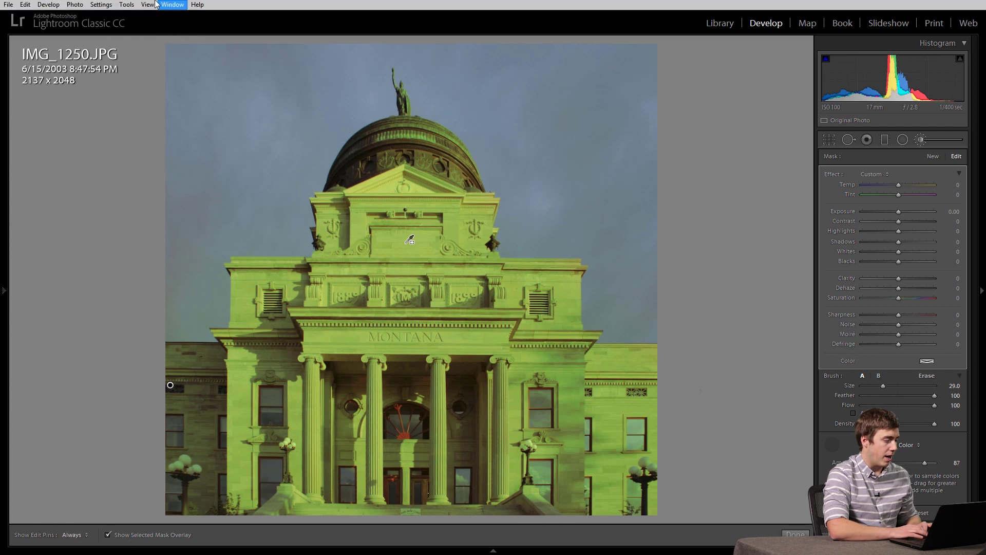
{"action": "left_click", "coordinate": [127, 5]}
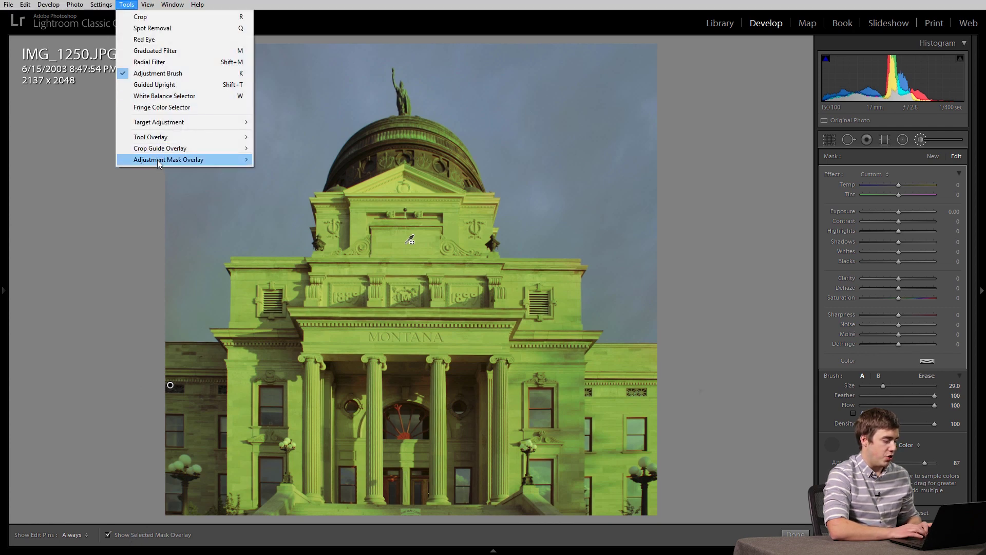
{"action": "mouse_move", "coordinate": [234, 160]}
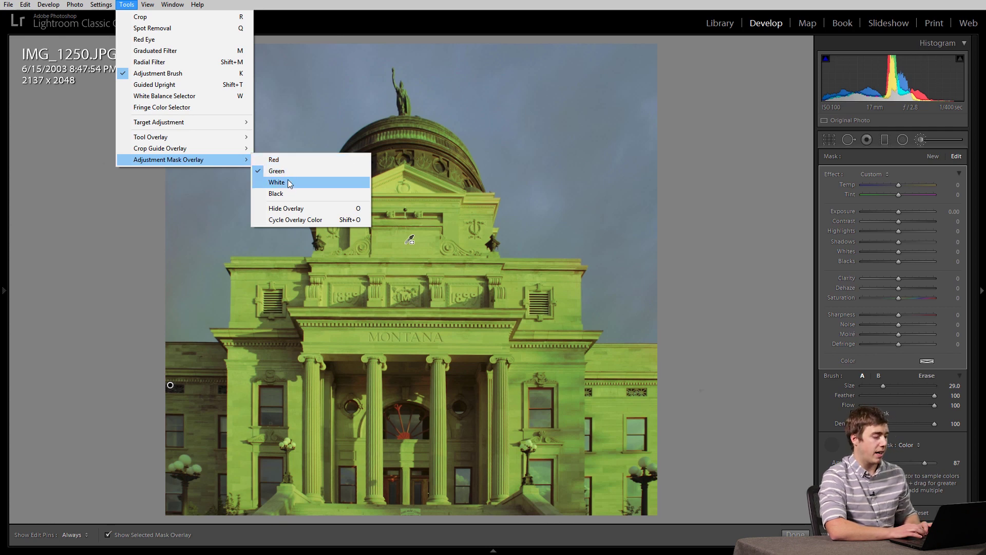
{"action": "left_click", "coordinate": [288, 160]}
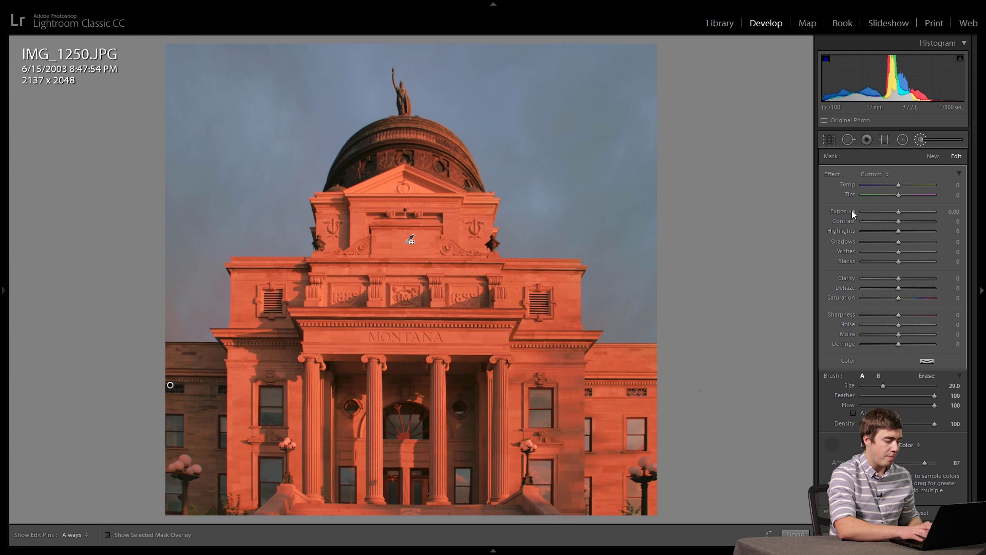
Step: Give the mask Exposure 0.43, Saturation 45 and Temp 5, then return to the Library grid
{"action": "key", "text": "o"}
{"action": "mouse_move", "coordinate": [898, 211]}
{"action": "left_mouse_down"}
{"action": "mouse_move", "coordinate": [880, 215]}
{"action": "mouse_move", "coordinate": [902, 215]}
{"action": "left_mouse_up"}
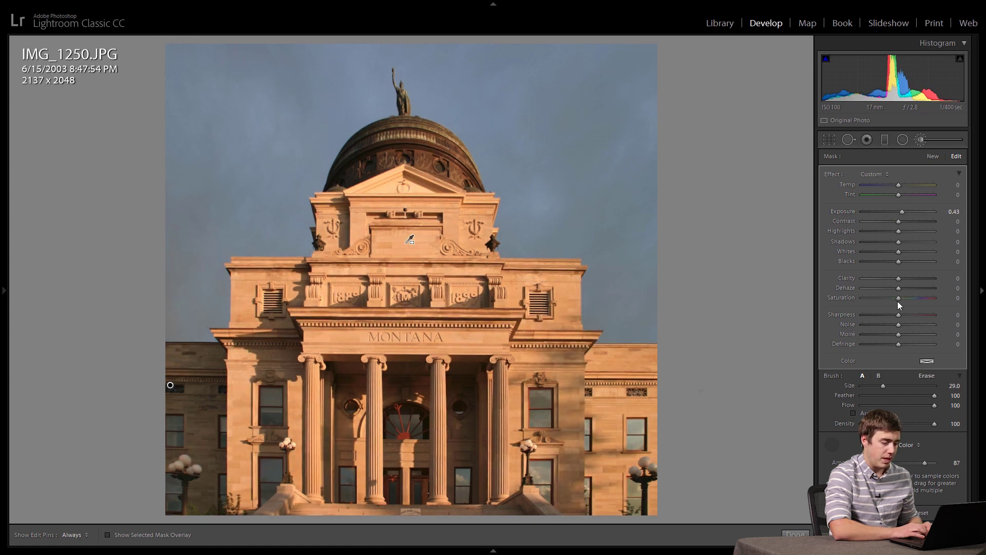
{"action": "left_click_drag", "start_coordinate": [899, 298], "coordinate": [914, 297]}
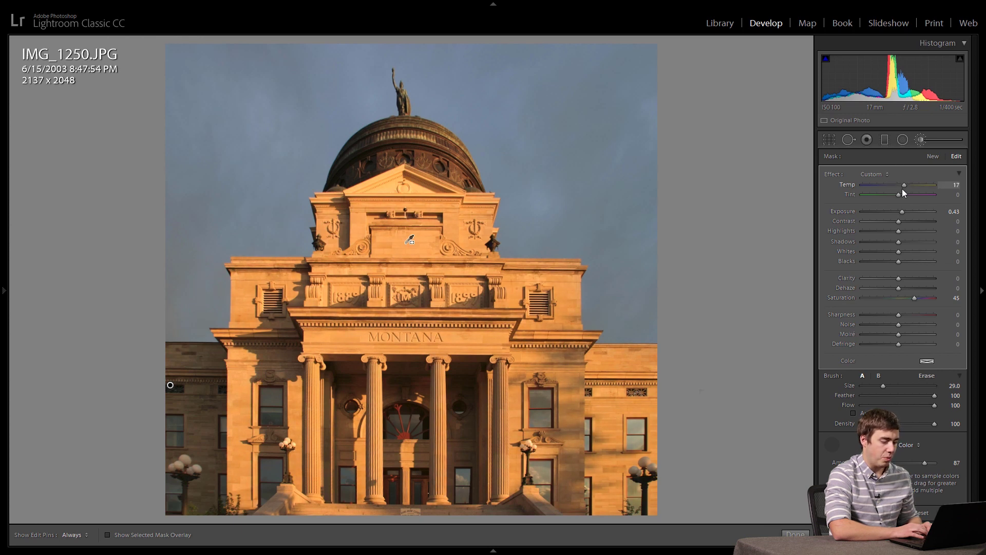
{"action": "mouse_move", "coordinate": [901, 189]}
{"action": "left_mouse_down"}
{"action": "mouse_move", "coordinate": [924, 187]}
{"action": "mouse_move", "coordinate": [896, 187]}
{"action": "left_mouse_up"}
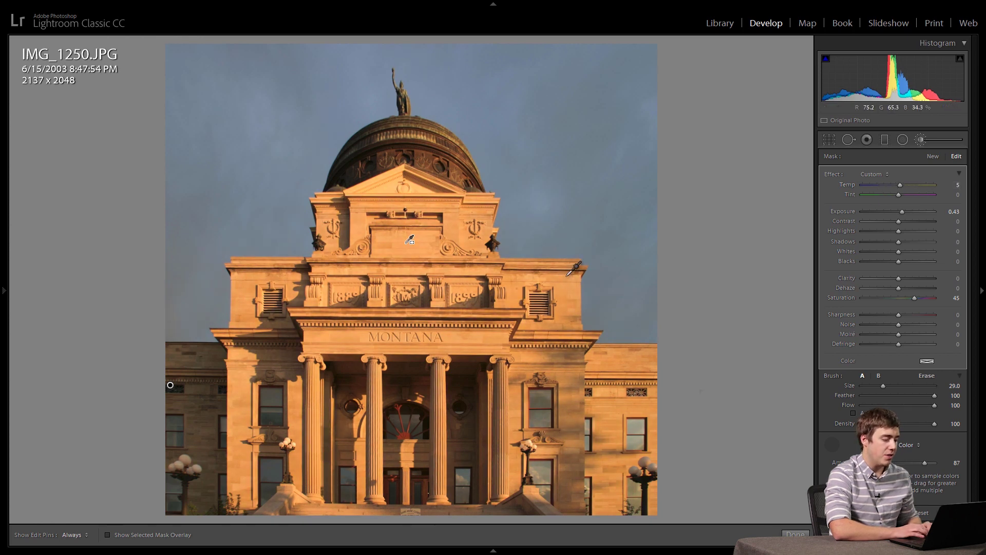
{"action": "key", "text": "z"}
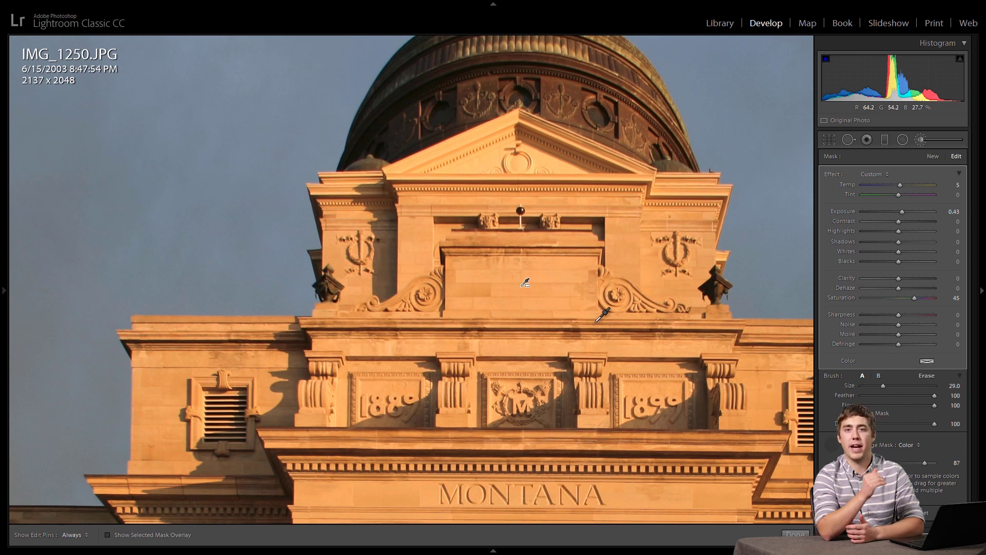
{"action": "key", "text": "g"}
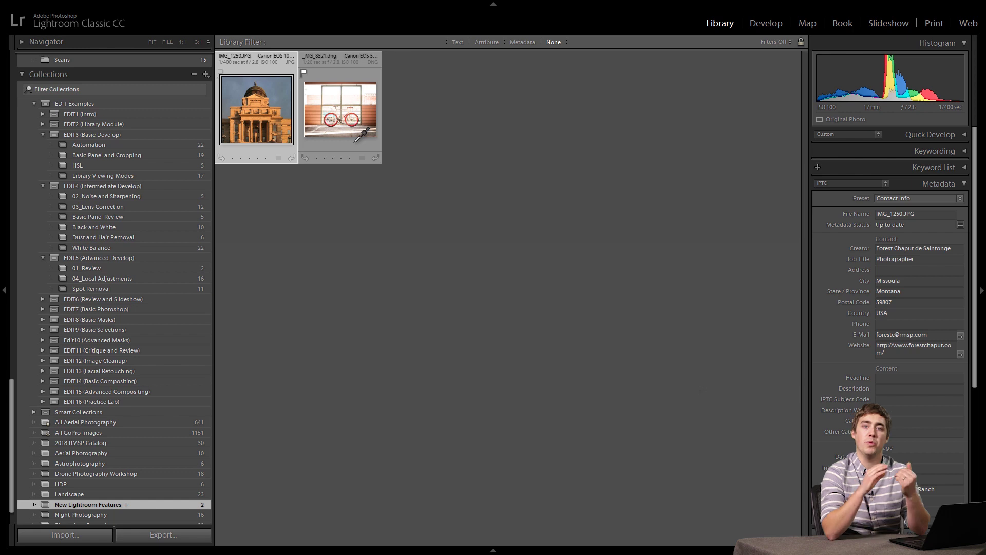
Step: Open _MG_8521.dng in Develop, fit it to the view, and select the Adjustment Brush
{"action": "double_click", "coordinate": [337, 105]}
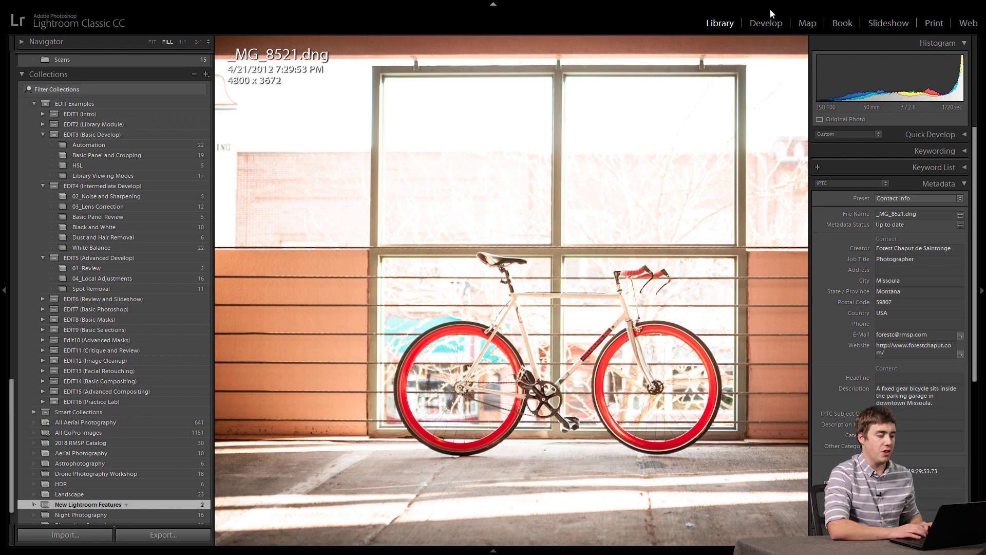
{"action": "left_click", "coordinate": [769, 24]}
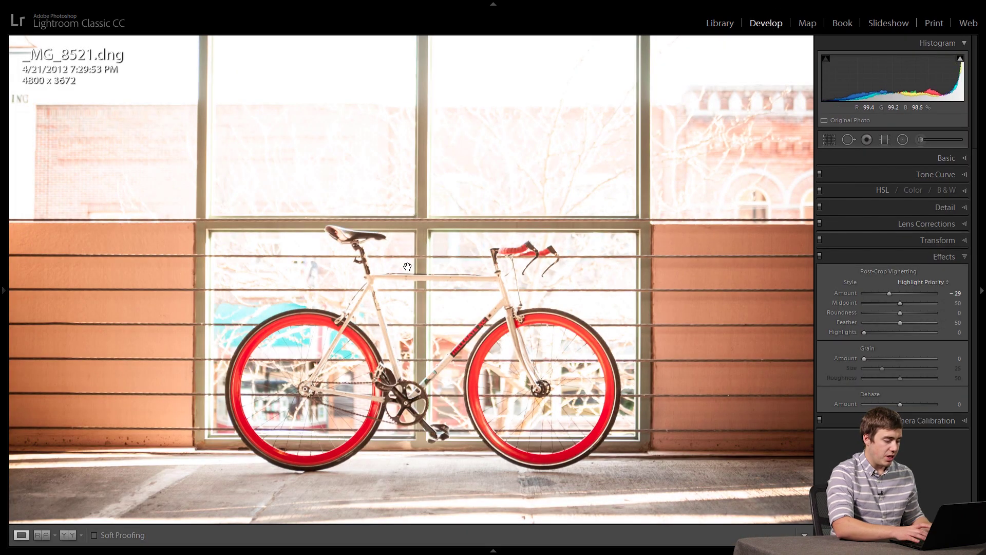
{"action": "left_click", "coordinate": [407, 266]}
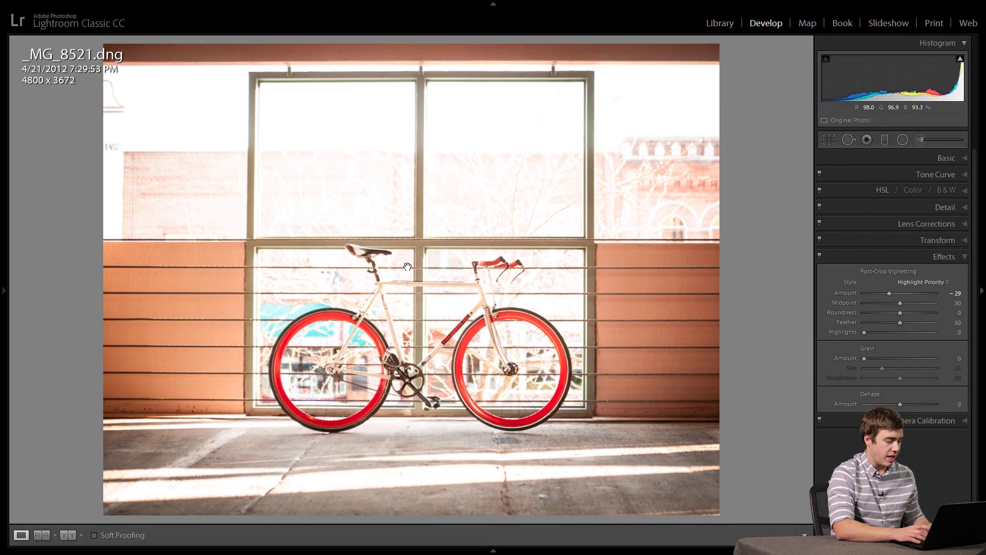
{"action": "key", "text": "i"}
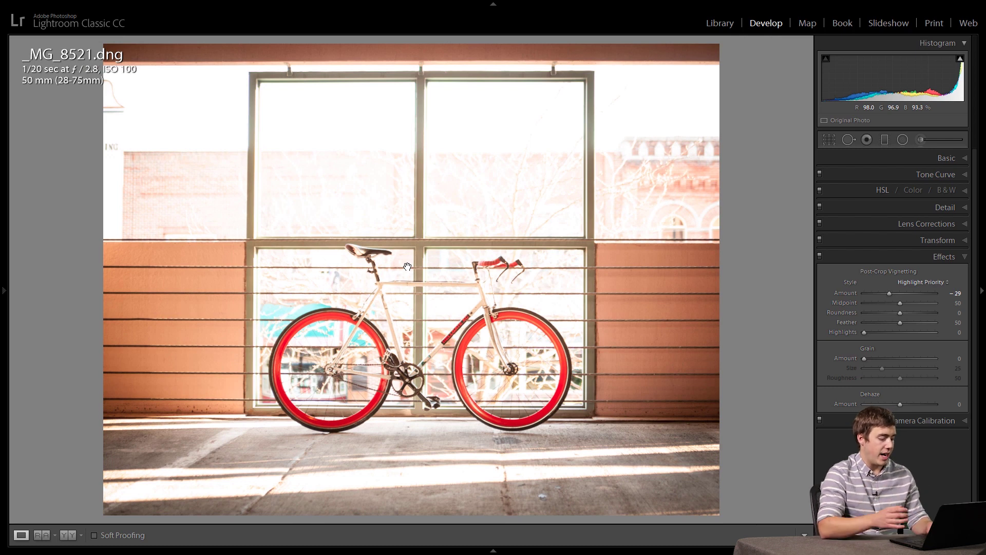
{"action": "key", "text": "i"}
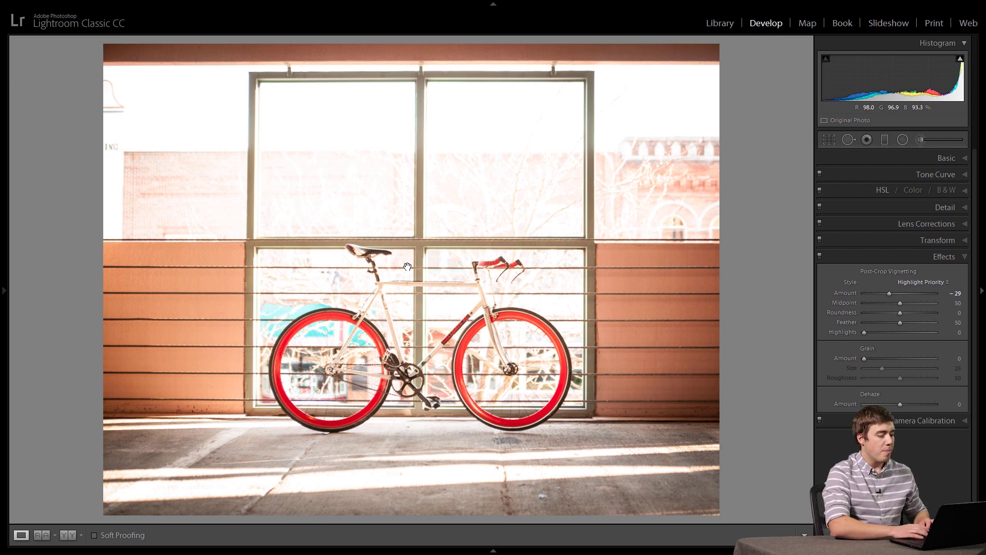
{"action": "left_click", "coordinate": [921, 139]}
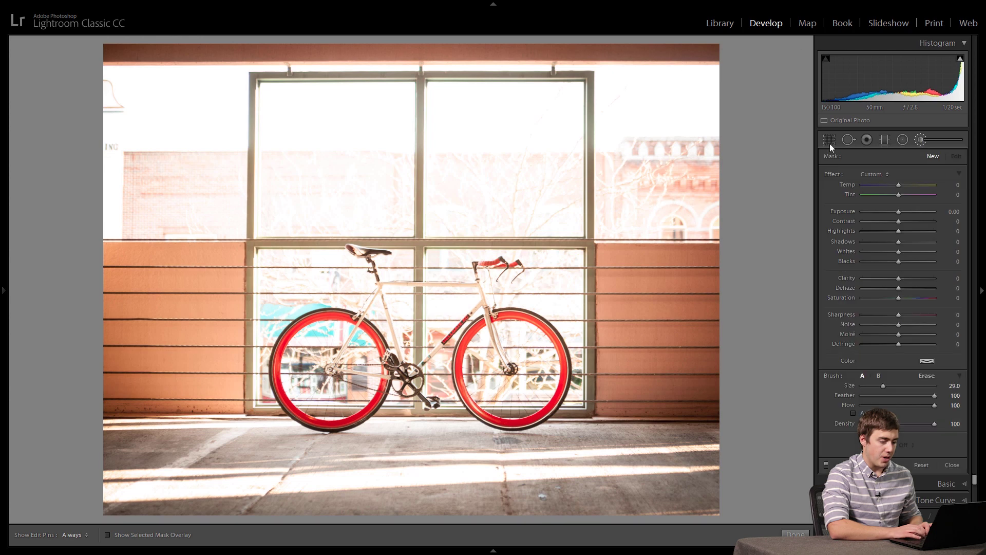
Step: With the overlay shown, brush over the top-right window, left wall, centre window and upper building
{"action": "key", "text": "o"}
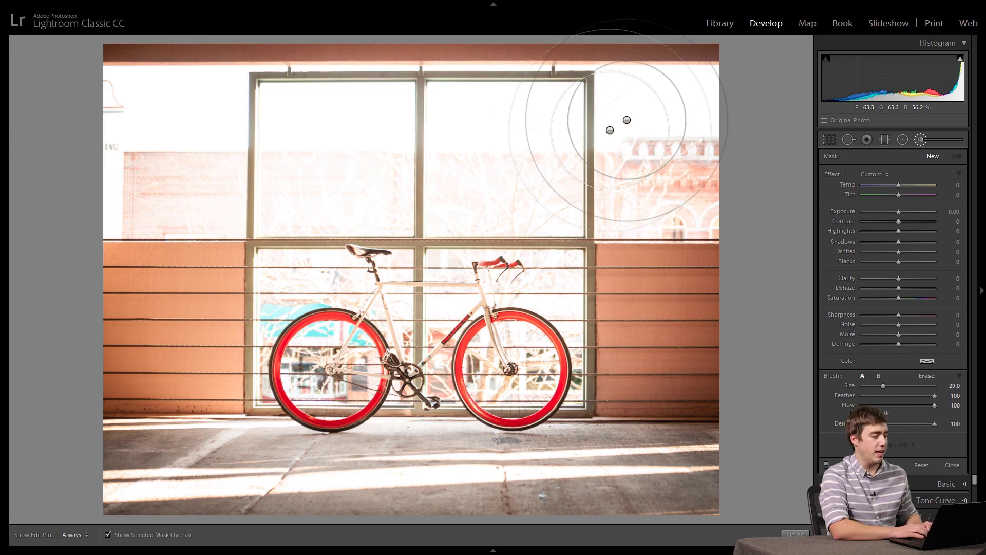
{"action": "mouse_move", "coordinate": [709, 66]}
{"action": "left_mouse_down"}
{"action": "mouse_move", "coordinate": [696, 77]}
{"action": "mouse_move", "coordinate": [242, 64]}
{"action": "mouse_move", "coordinate": [72, 49]}
{"action": "left_mouse_up"}
{"action": "mouse_move", "coordinate": [275, 99]}
{"action": "left_mouse_down"}
{"action": "mouse_move", "coordinate": [251, 141]}
{"action": "mouse_move", "coordinate": [235, 216]}
{"action": "left_mouse_up"}
{"action": "key", "text": "h"}
{"action": "left_click_drag", "start_coordinate": [430, 55], "coordinate": [403, 172]}
{"action": "mouse_move", "coordinate": [633, 89]}
{"action": "left_mouse_down"}
{"action": "mouse_move", "coordinate": [590, 187]}
{"action": "mouse_move", "coordinate": [708, 194]}
{"action": "left_mouse_up"}
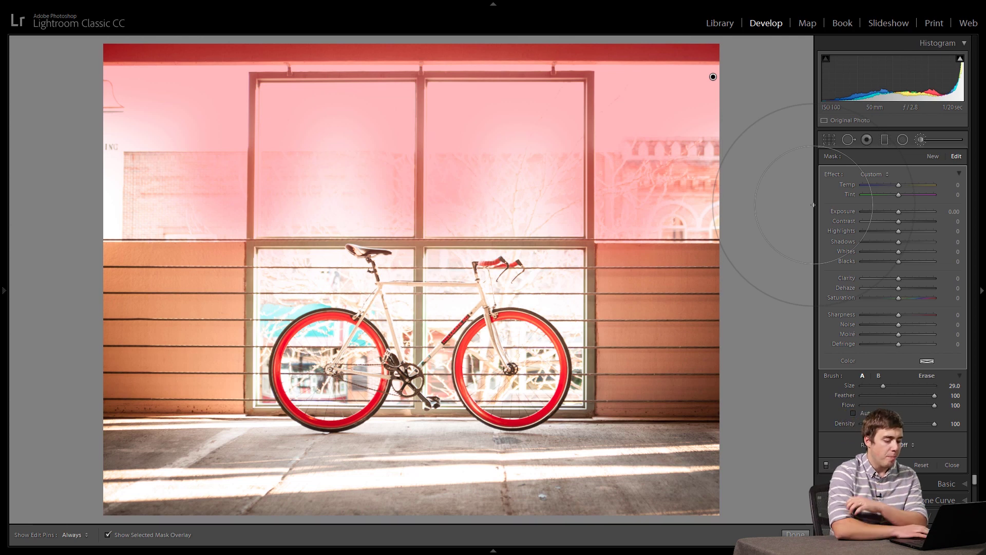
{"action": "left_click", "coordinate": [913, 441]}
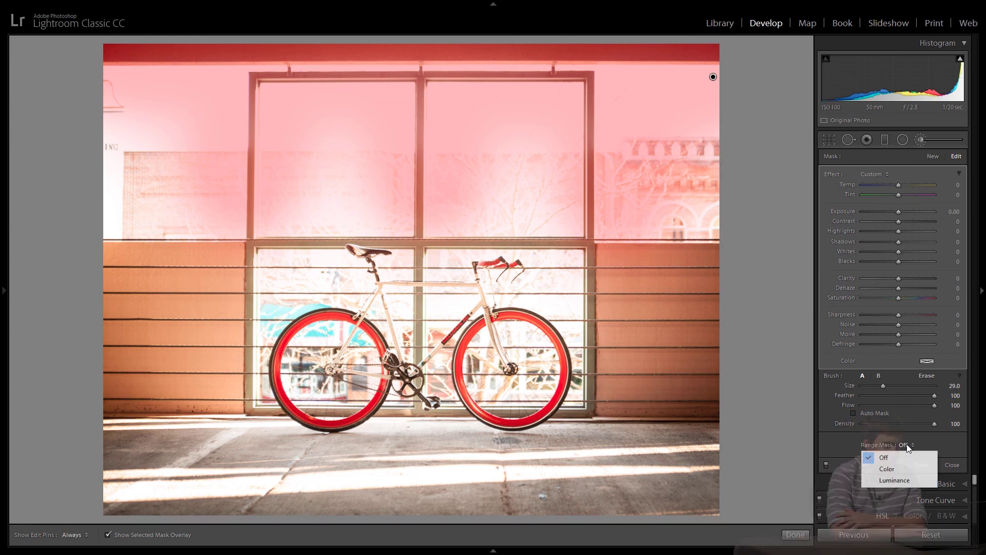
Step: Set Range Mask to Luminance with Range 0/38, toggling the overlay to compare
{"action": "left_click", "coordinate": [898, 480]}
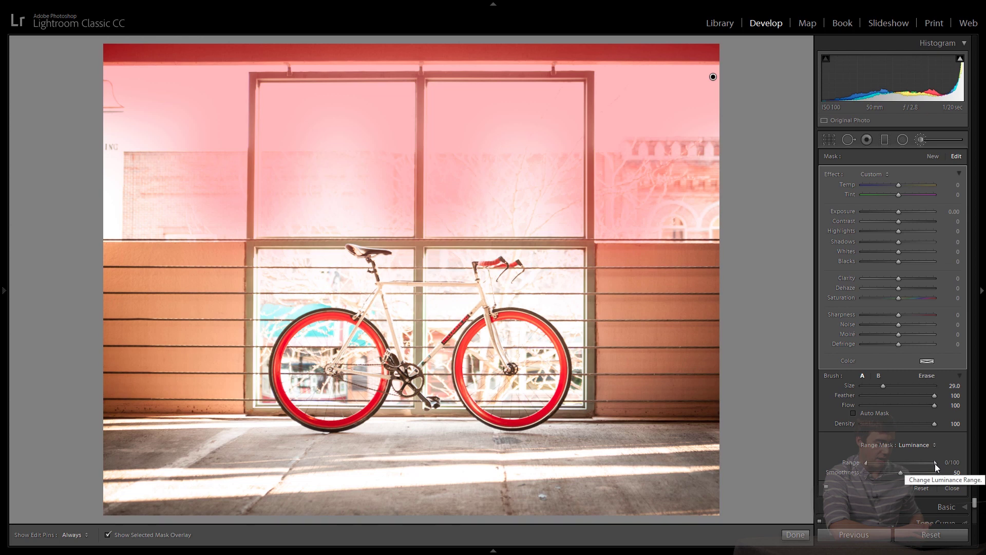
{"action": "left_click_drag", "start_coordinate": [933, 464], "coordinate": [959, 468]}
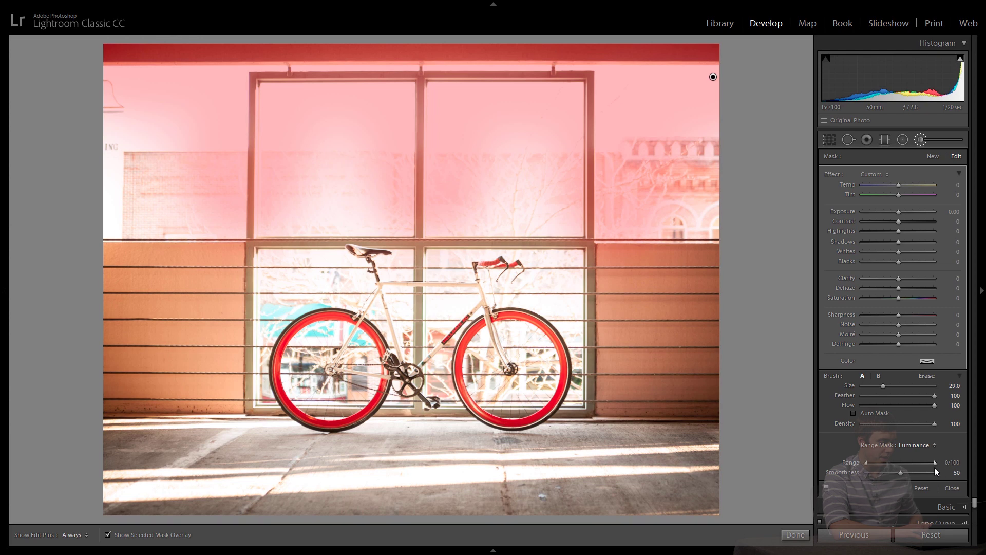
{"action": "left_click_drag", "start_coordinate": [876, 473], "coordinate": [894, 461]}
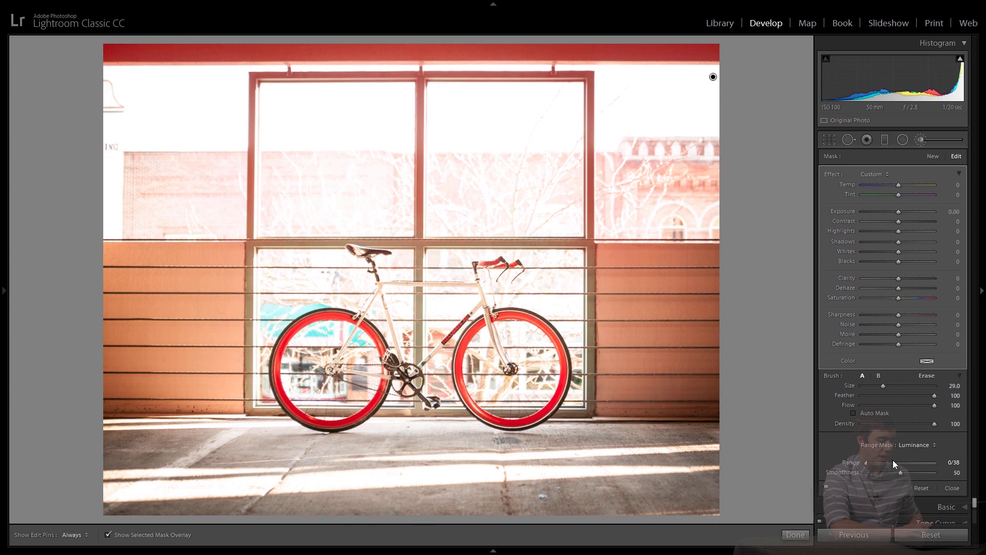
{"action": "left_click", "coordinate": [107, 535]}
{"action": "left_click", "coordinate": [108, 534]}
{"action": "left_click", "coordinate": [108, 535]}
{"action": "left_click", "coordinate": [108, 535]}
Step: Turn Show Selected Mask Overlay back on for the Luminance 0/38 mask
{"action": "left_click", "coordinate": [108, 534]}
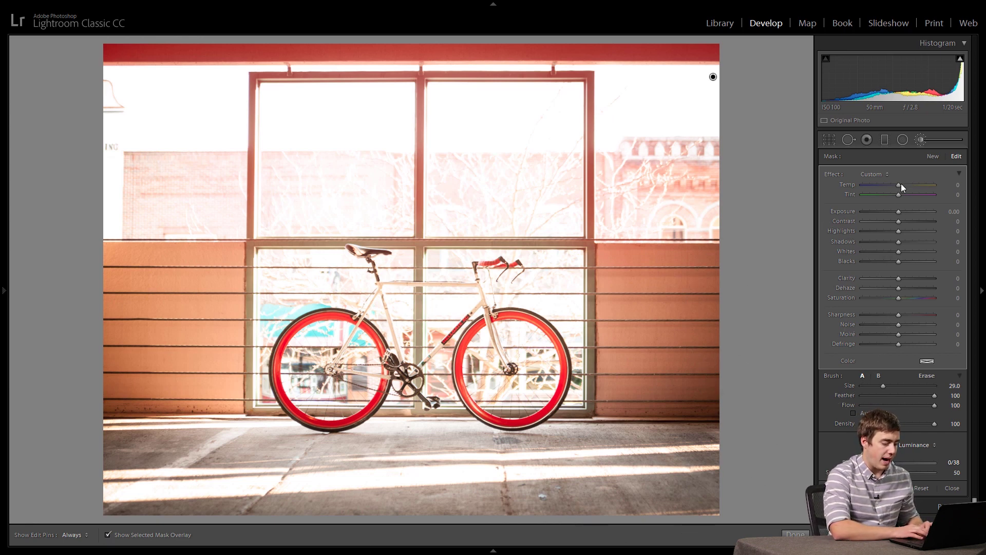
Step: Hide the mask overlay and lower the brush Exposure to -2.50 to darken the bright window
{"action": "key", "text": "o"}
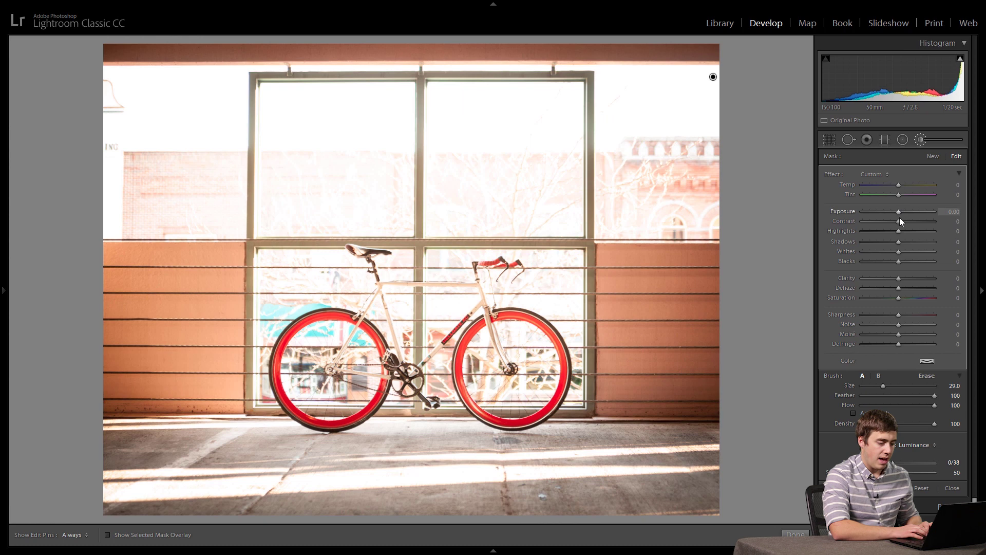
{"action": "left_click_drag", "start_coordinate": [897, 212], "coordinate": [874, 219]}
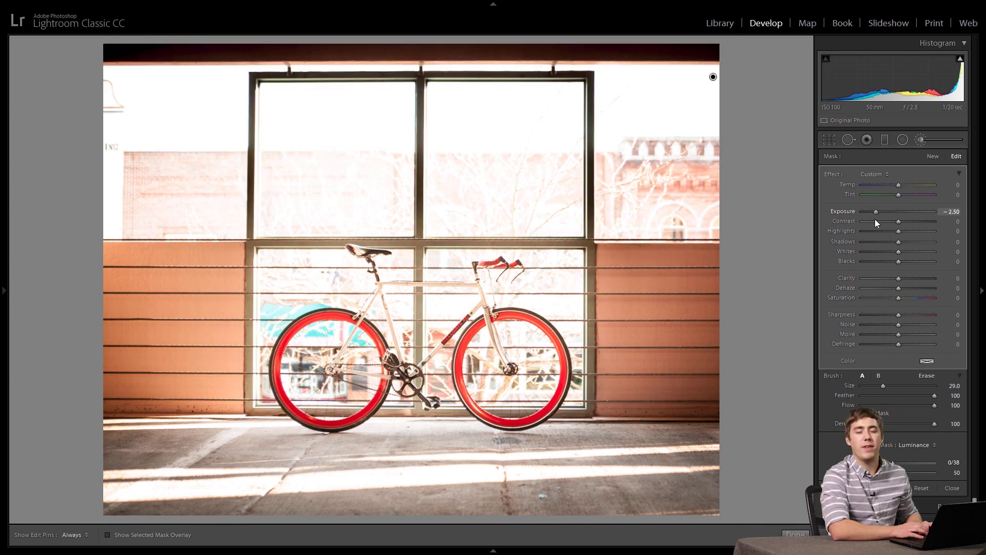